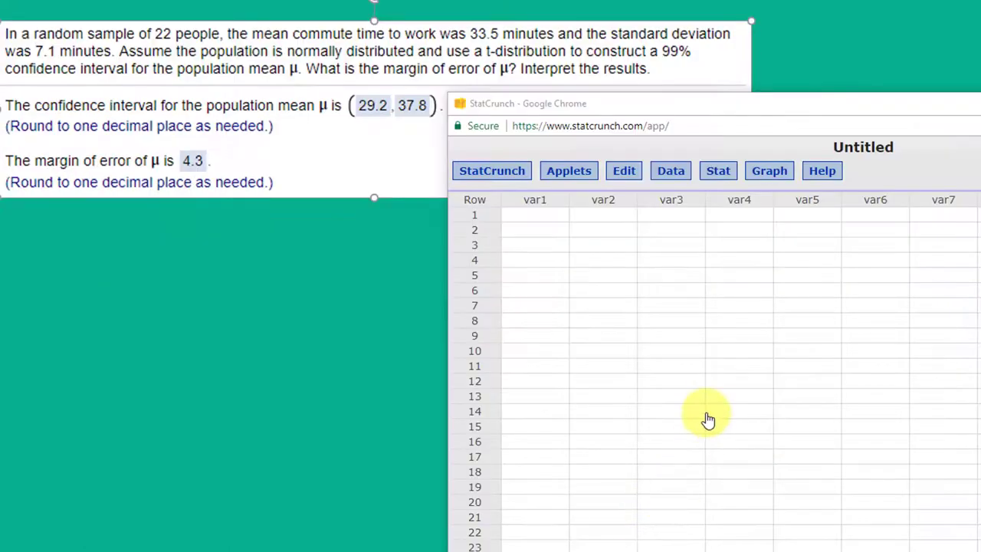
# Step: Start a one-sample t from summary stats with mean 33.5, SD 7.1 and sample size 22
pyautogui.click(718, 175)
pyautogui.moveTo(736, 259)
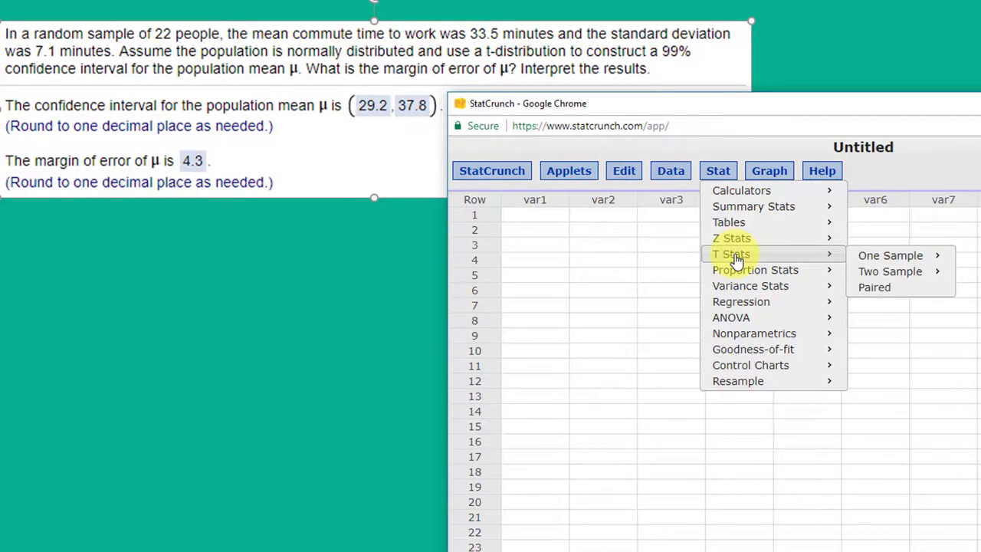
pyautogui.moveTo(925, 260)
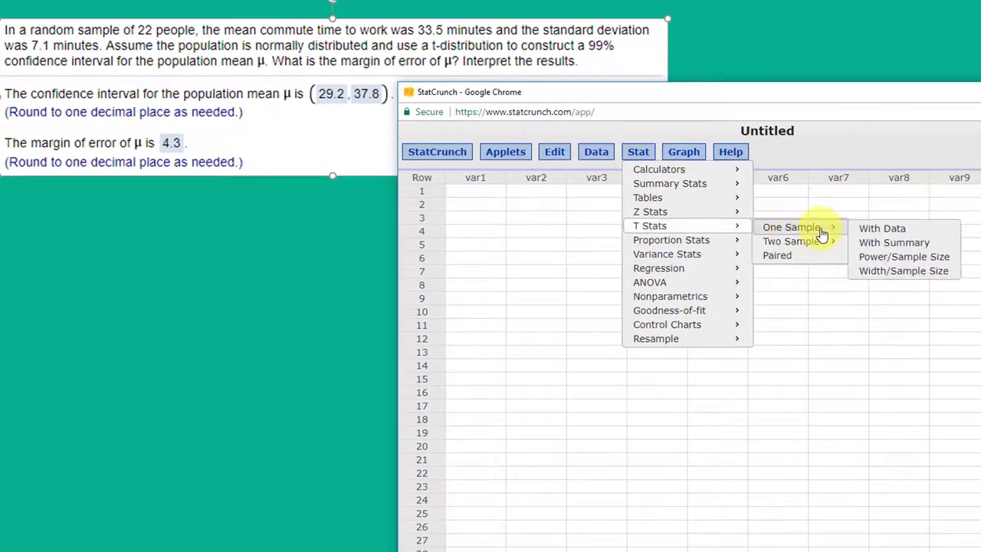
pyautogui.click(901, 244)
pyautogui.moveTo(886, 261); pyautogui.dragTo(795, 181)
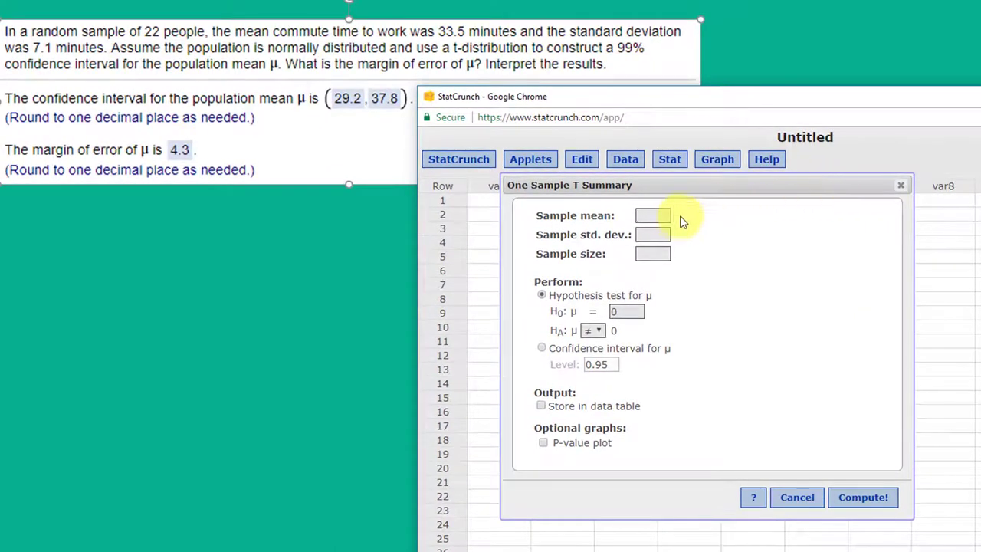
pyautogui.click(663, 217)
pyautogui.write('33.5')
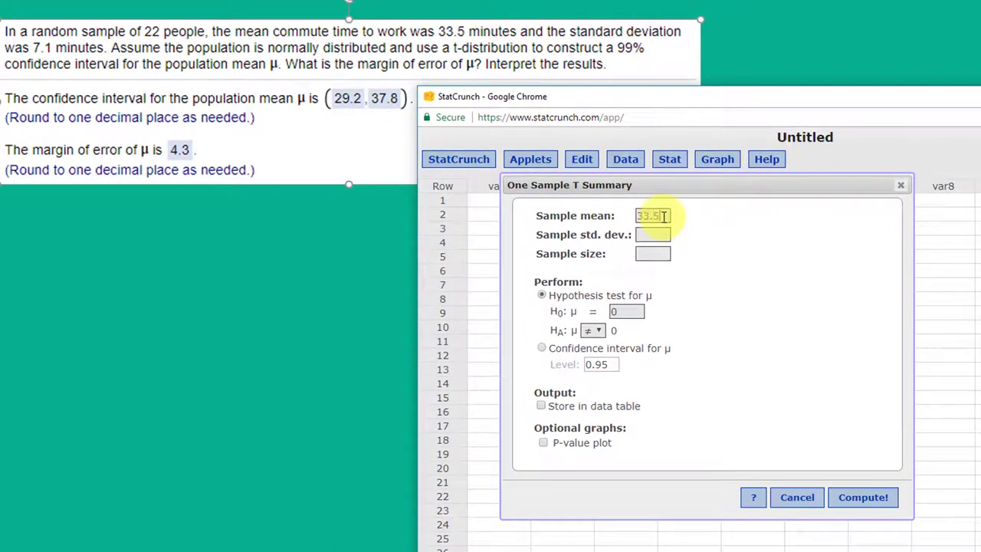
pyautogui.click(663, 235)
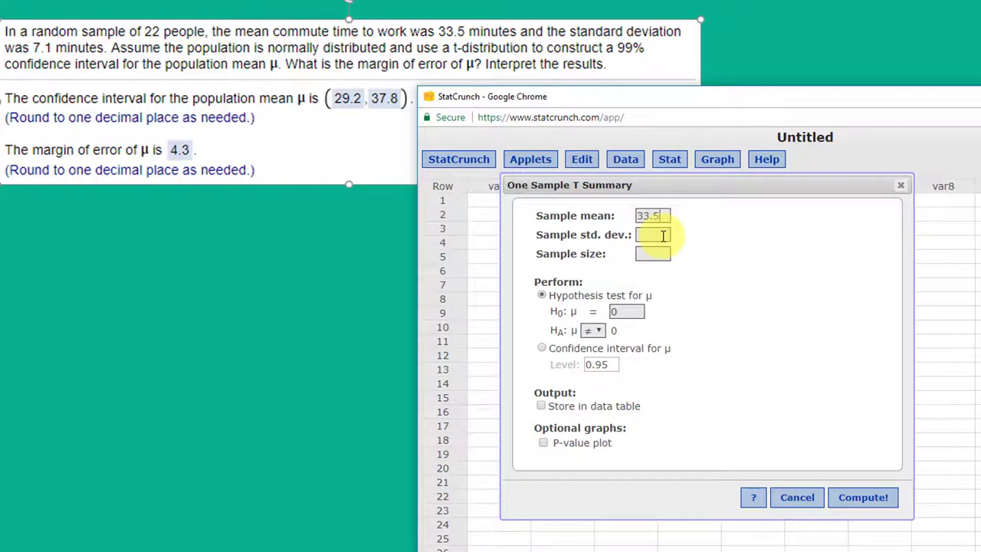
pyautogui.click(663, 235)
pyautogui.write('7.1')
pyautogui.click(652, 254)
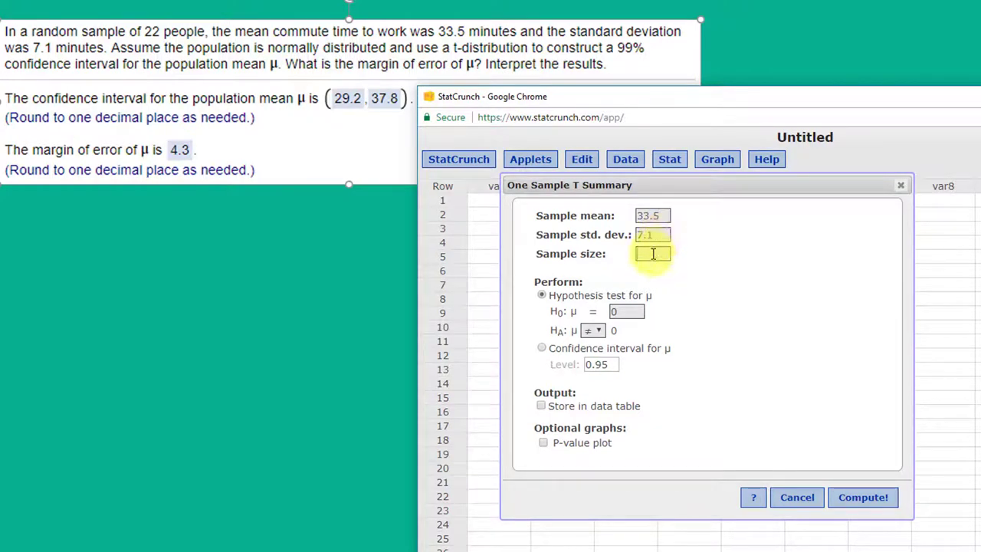
pyautogui.write('22')
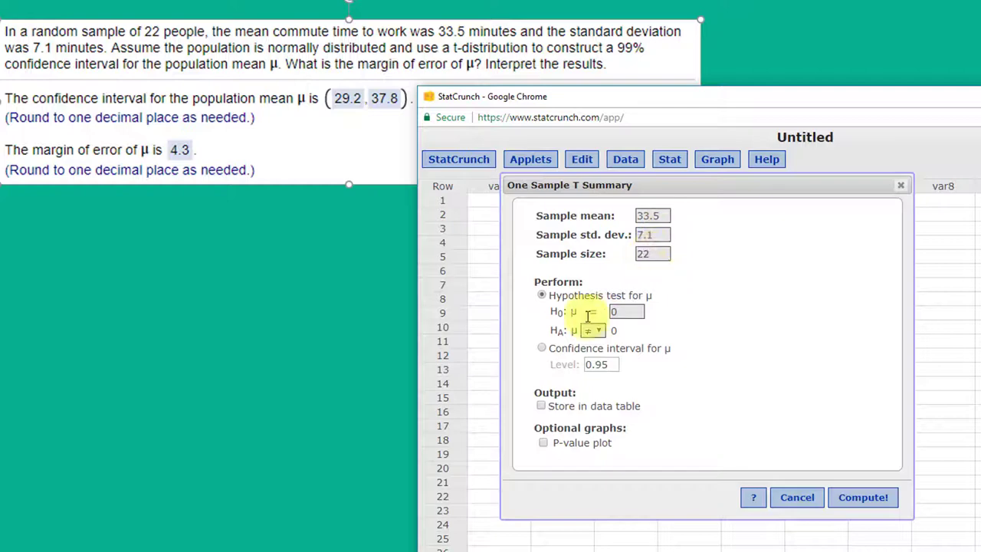
# Step: Compute a 0.99-level confidence interval and store the results in the data table
pyautogui.click(545, 353)
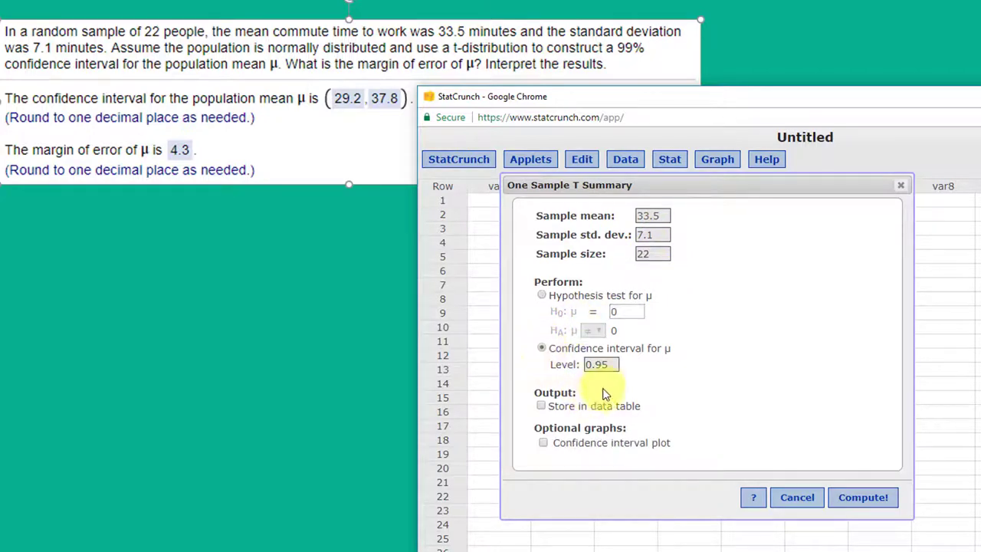
pyautogui.doubleClick(613, 364)
pyautogui.moveTo(614, 365); pyautogui.dragTo(571, 371)
pyautogui.write('.99')
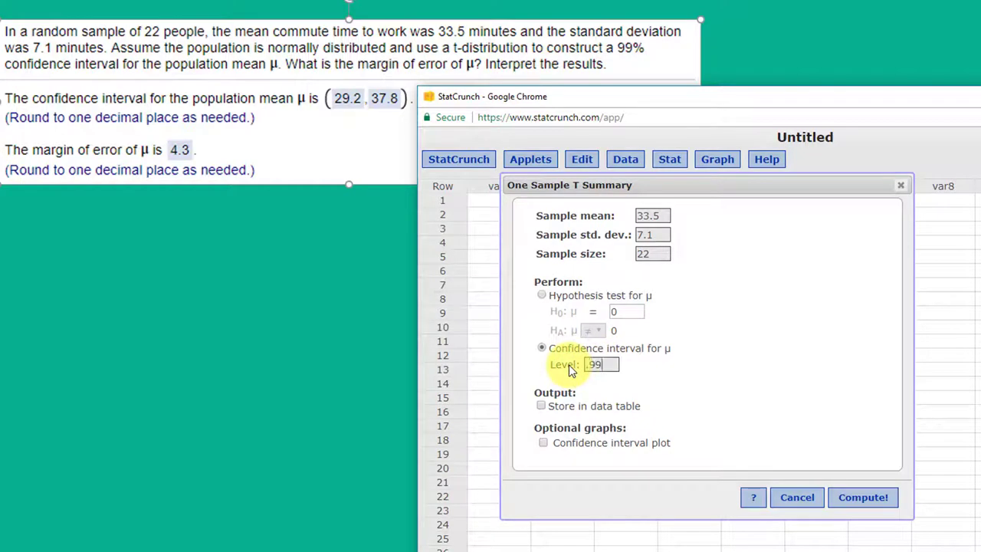
pyautogui.click(541, 406)
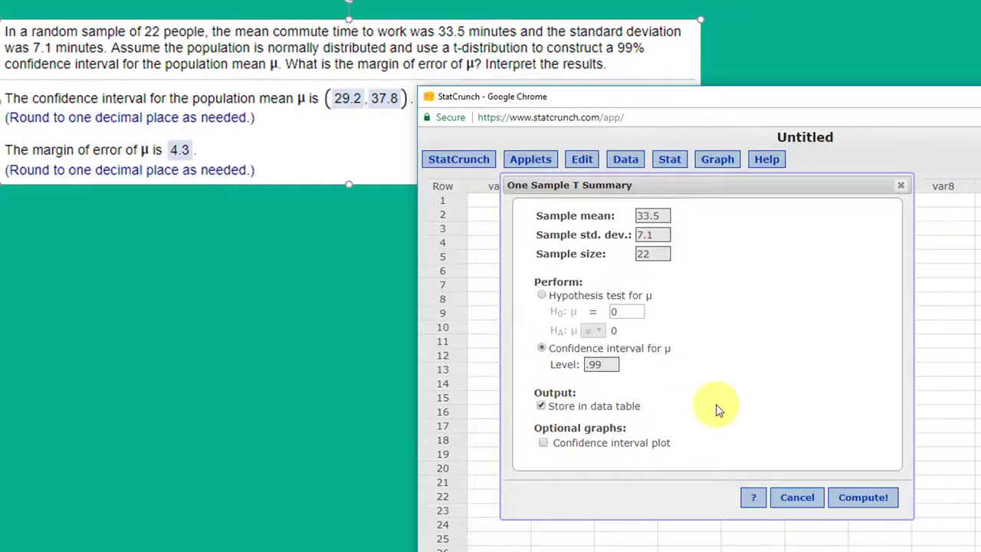
pyautogui.click(851, 501)
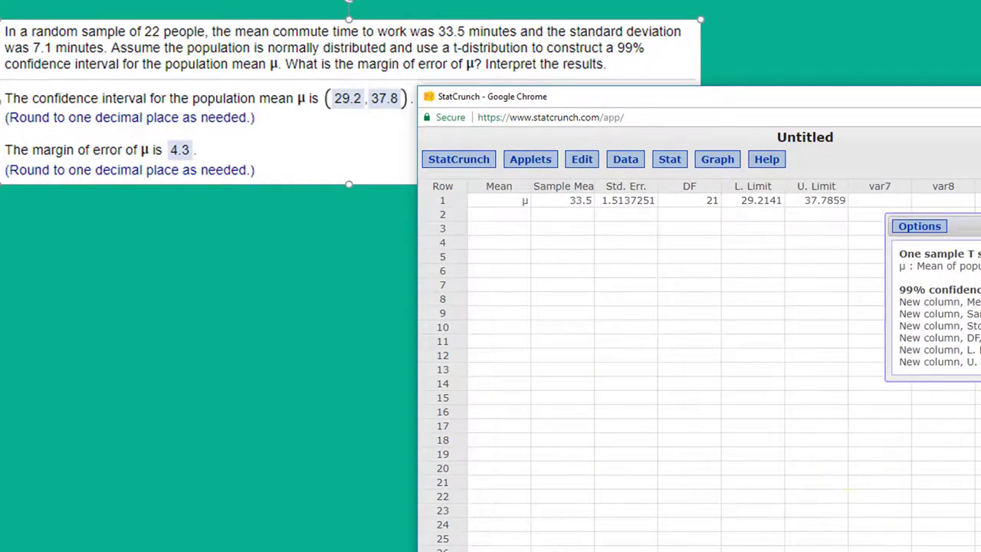
# Step: Close the results window and widen the Sample Mean column so its heading fits
pyautogui.click(937, 335)
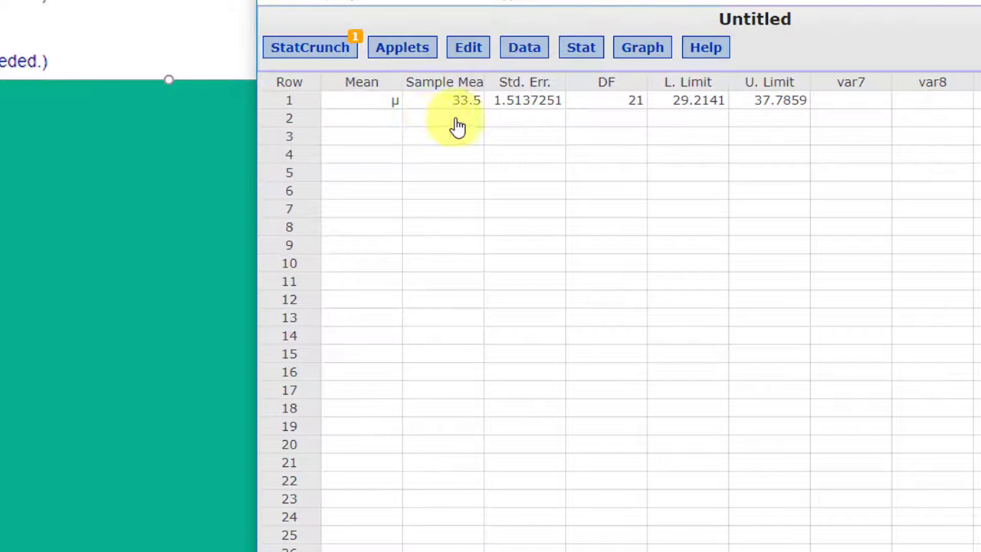
pyautogui.moveTo(482, 83); pyautogui.dragTo(514, 82)
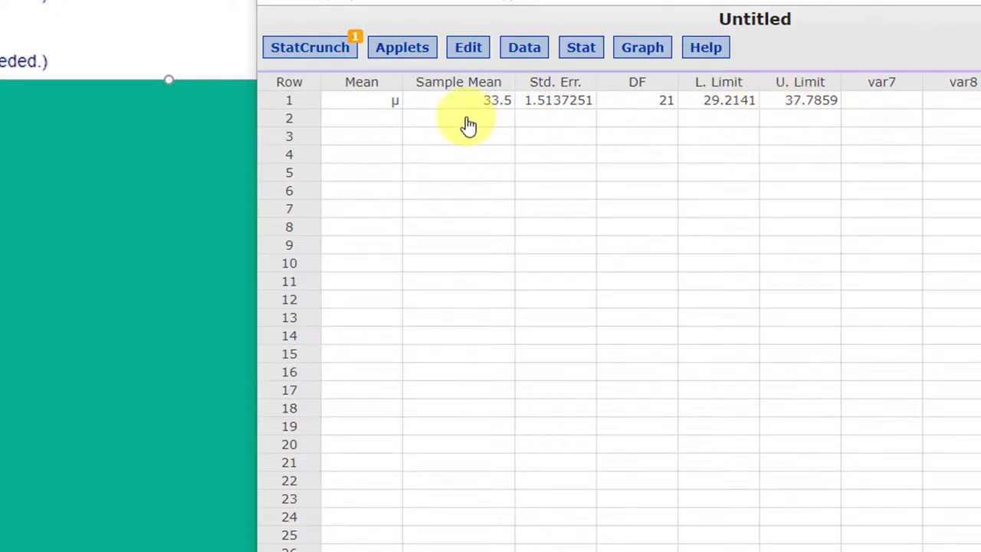
# Step: Build the compute expression "Sample Mean"-"L. Limit" in the Compute Expression dialog
pyautogui.click(524, 54)
pyautogui.moveTo(561, 190)
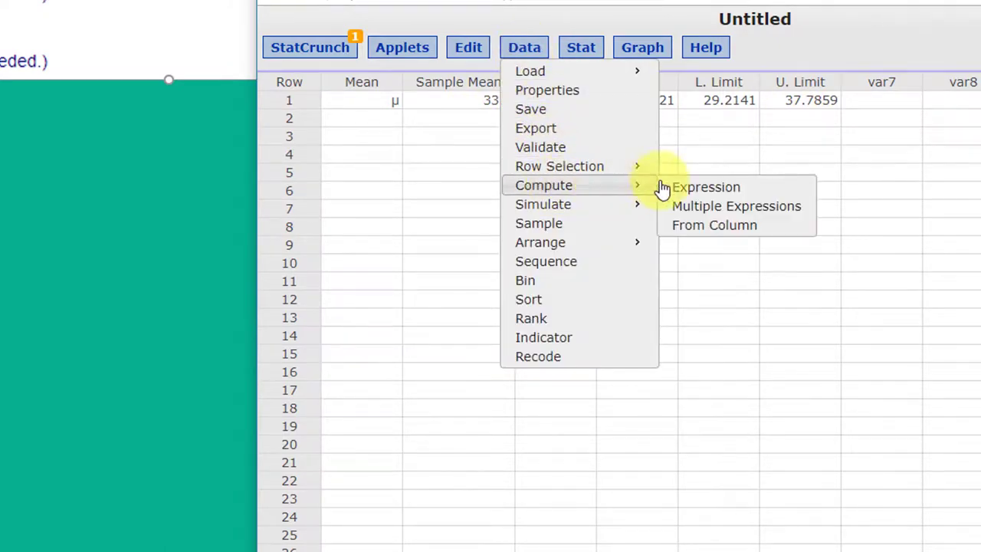
pyautogui.click(700, 186)
pyautogui.moveTo(748, 272); pyautogui.dragTo(685, 127)
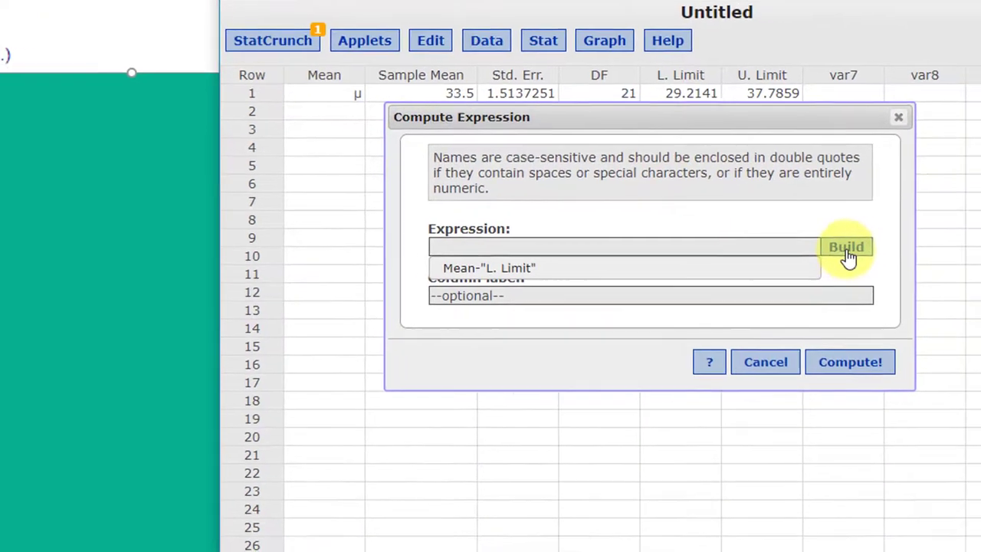
pyautogui.click(884, 256)
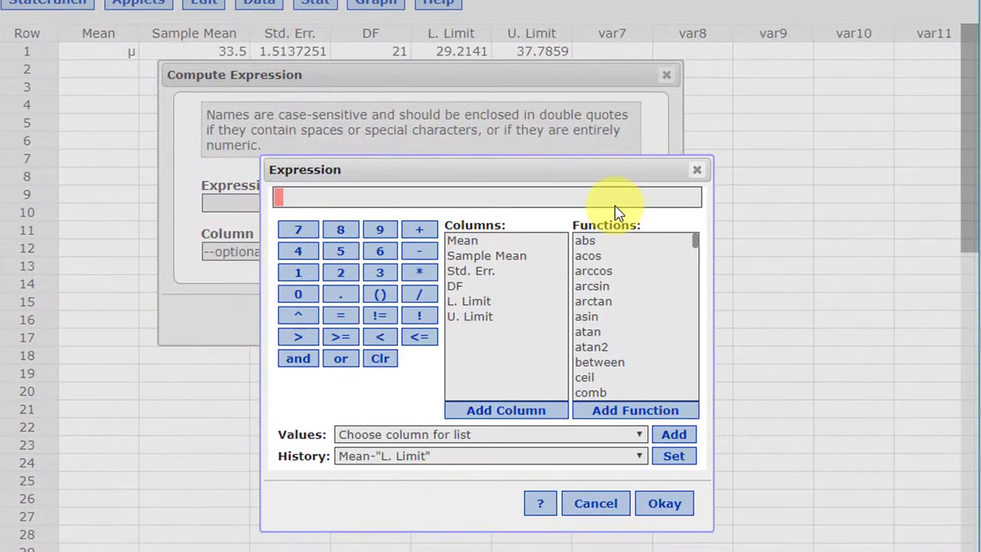
pyautogui.doubleClick(505, 263)
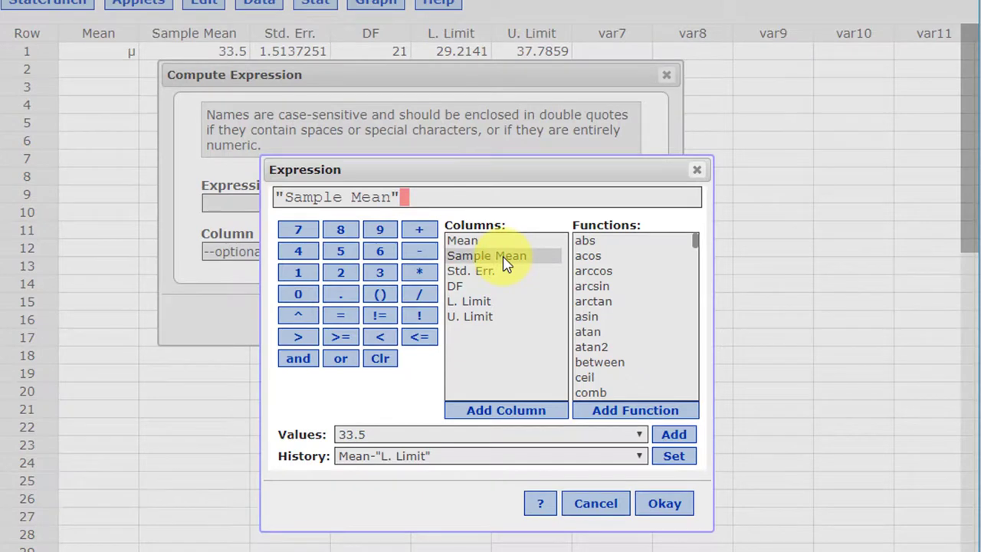
pyautogui.write('-')
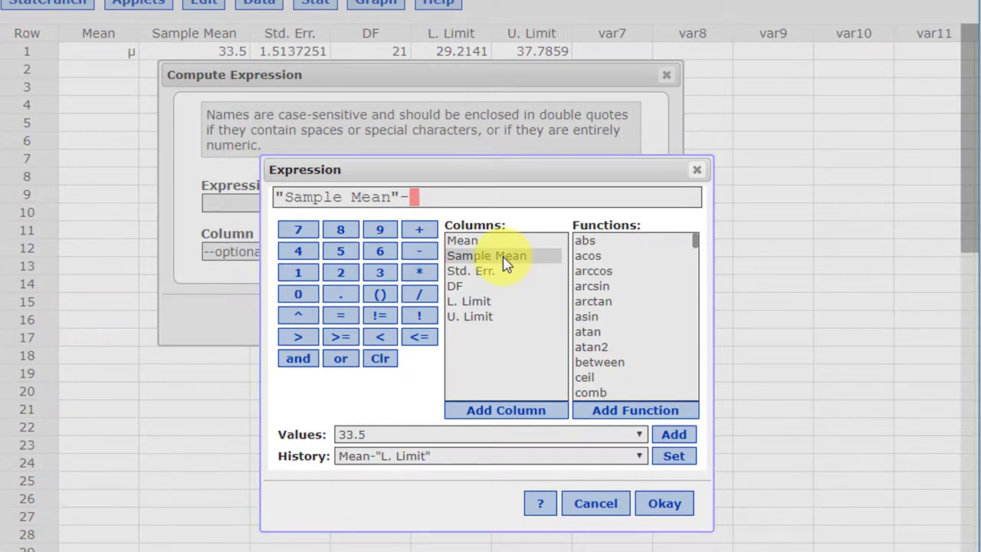
pyautogui.click(491, 305)
pyautogui.doubleClick(492, 305)
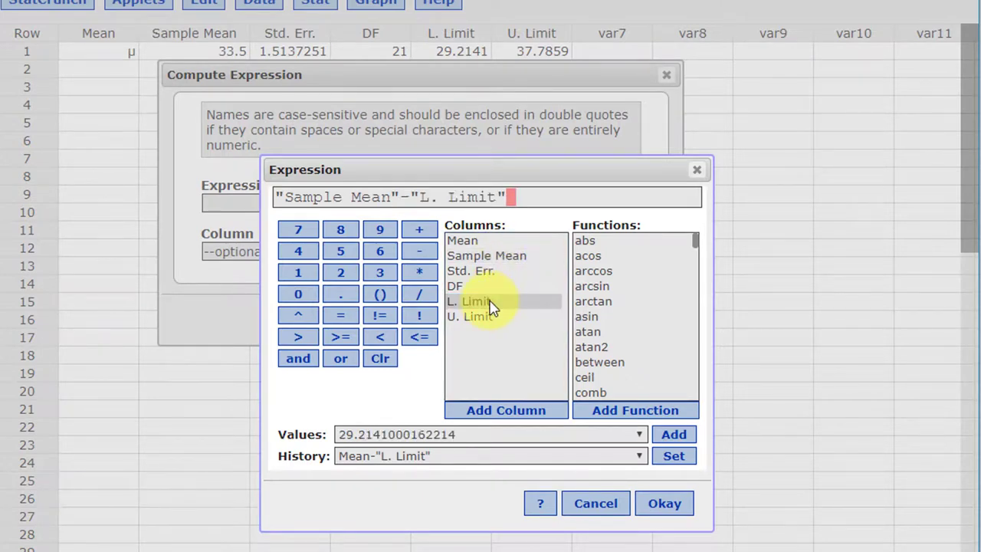
pyautogui.click(664, 503)
# Step: Label the computed column E and create it, giving a margin of error of 4.2859
pyautogui.click(262, 253)
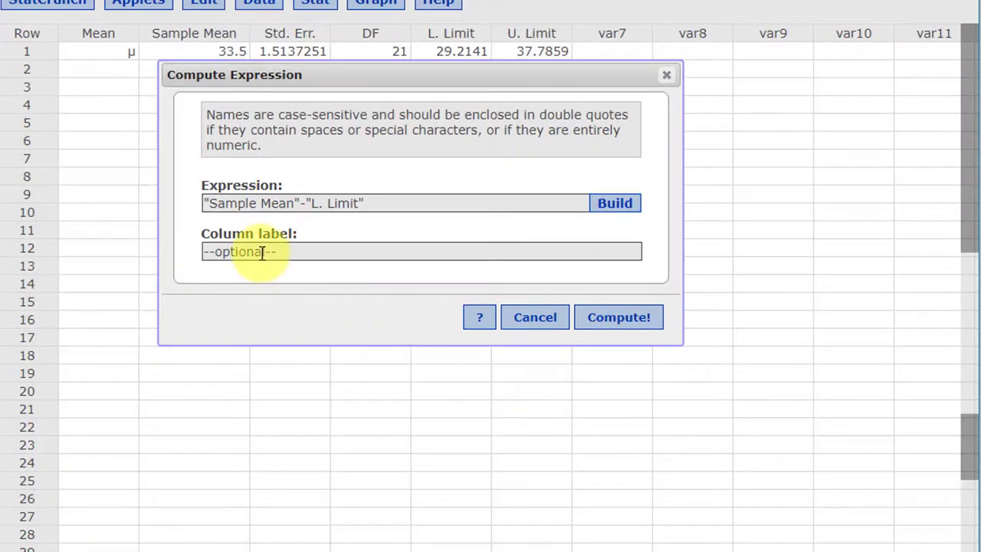
pyautogui.write('E')
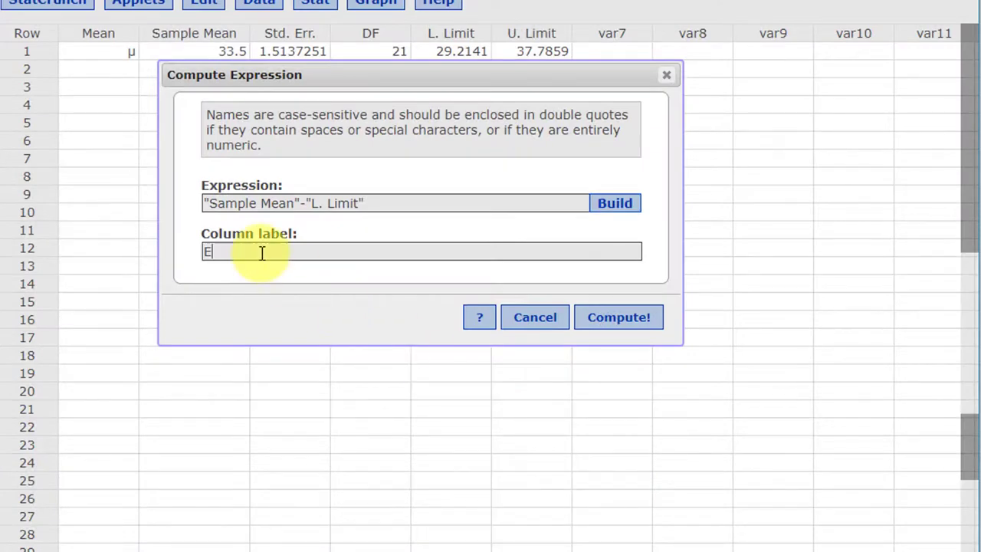
pyautogui.click(614, 323)
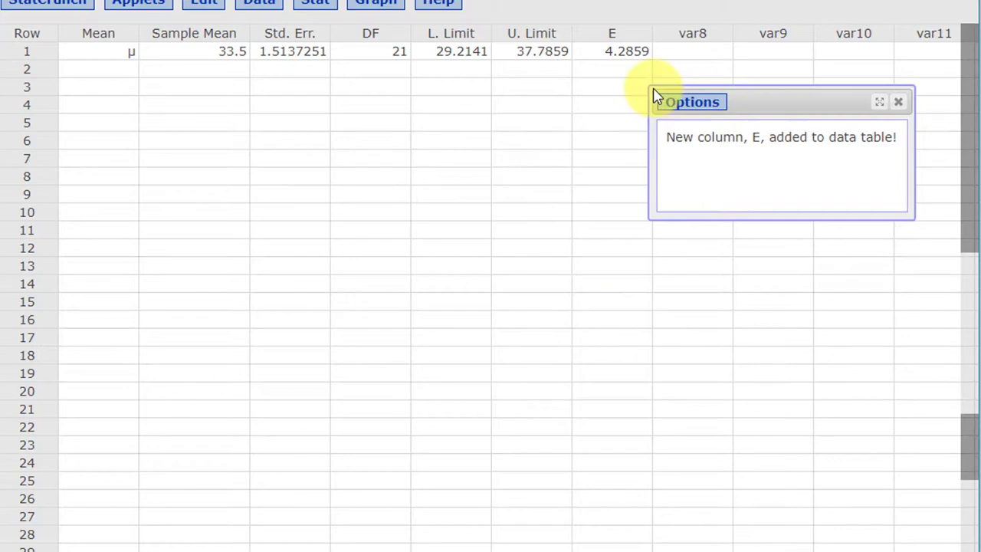